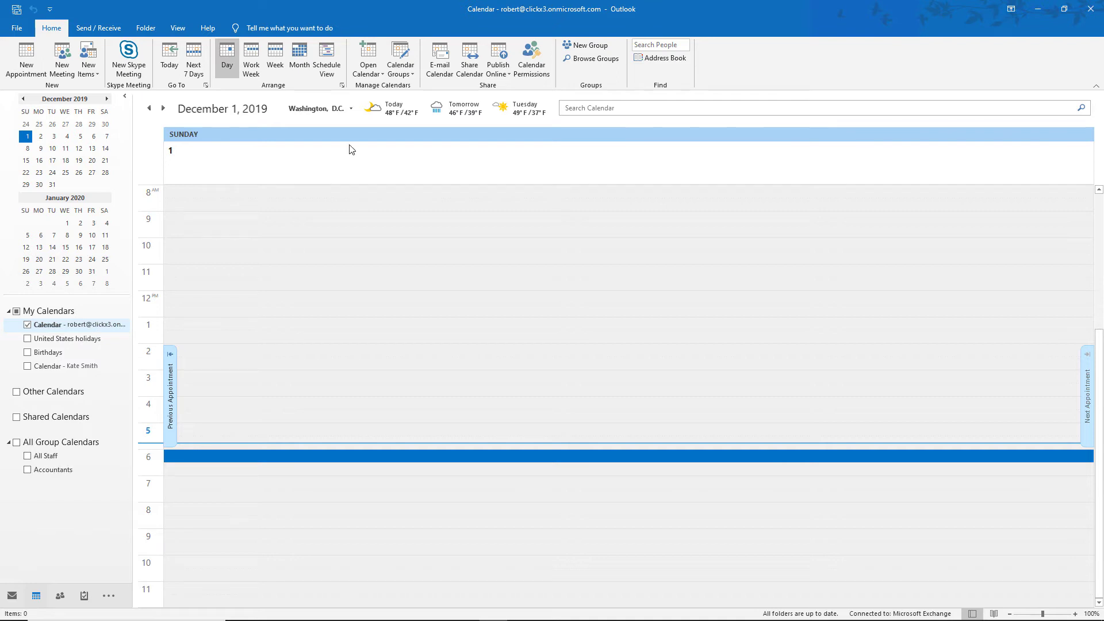
- Address a new calendar sharing invitation to the colleague, picked from Select Names
click(468, 60)
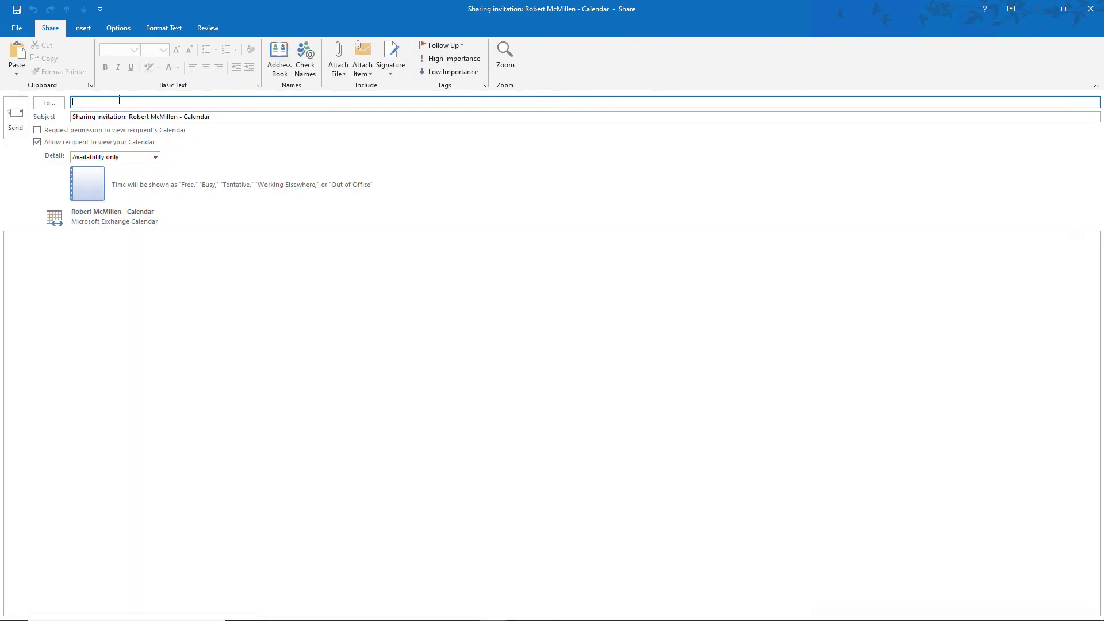
click(49, 102)
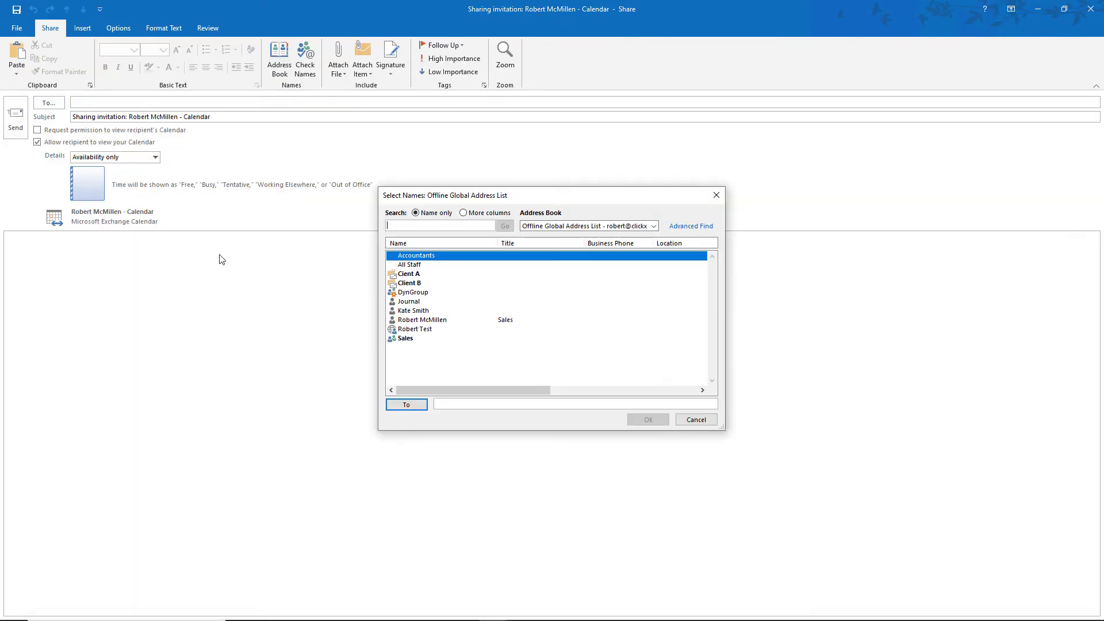
double_click(417, 314)
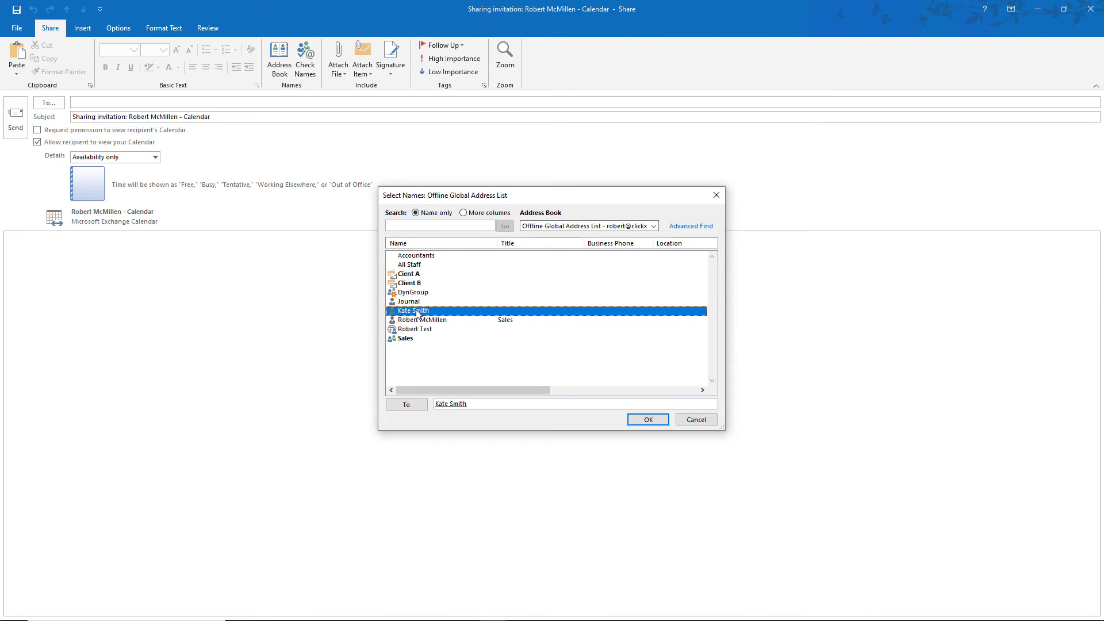
click(648, 419)
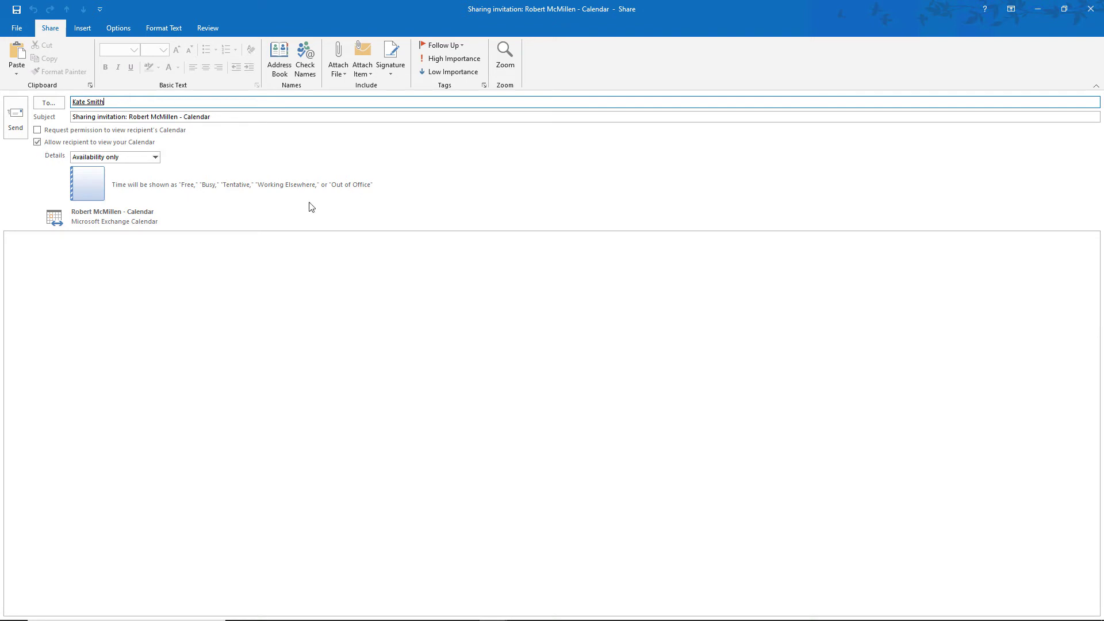
- Change the invitation's details to Full details, then send it and confirm the share
click(155, 160)
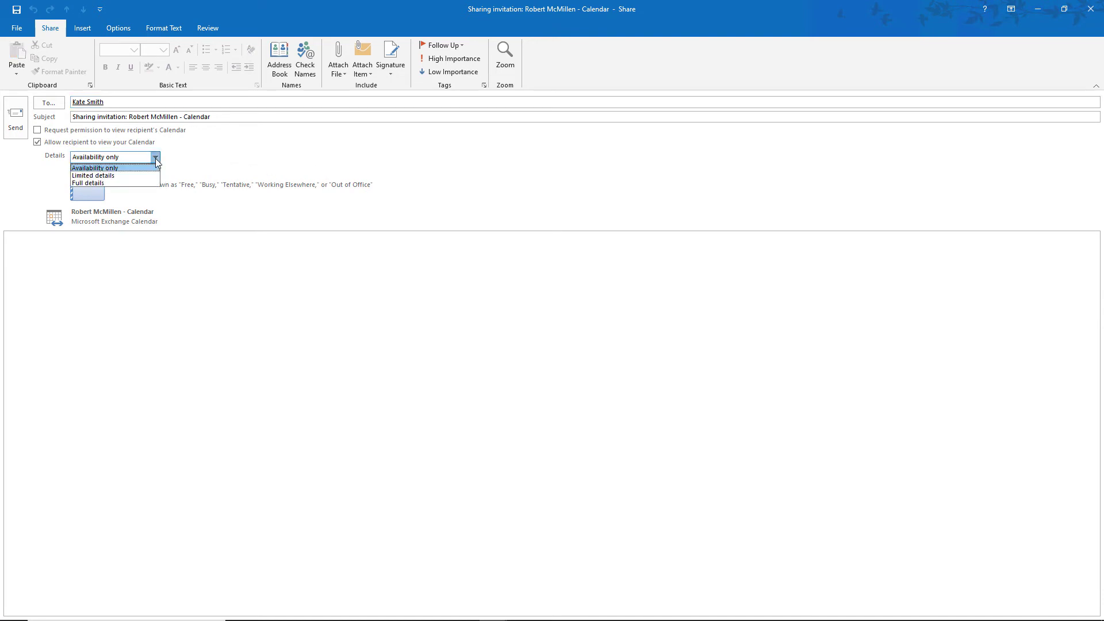
click(135, 184)
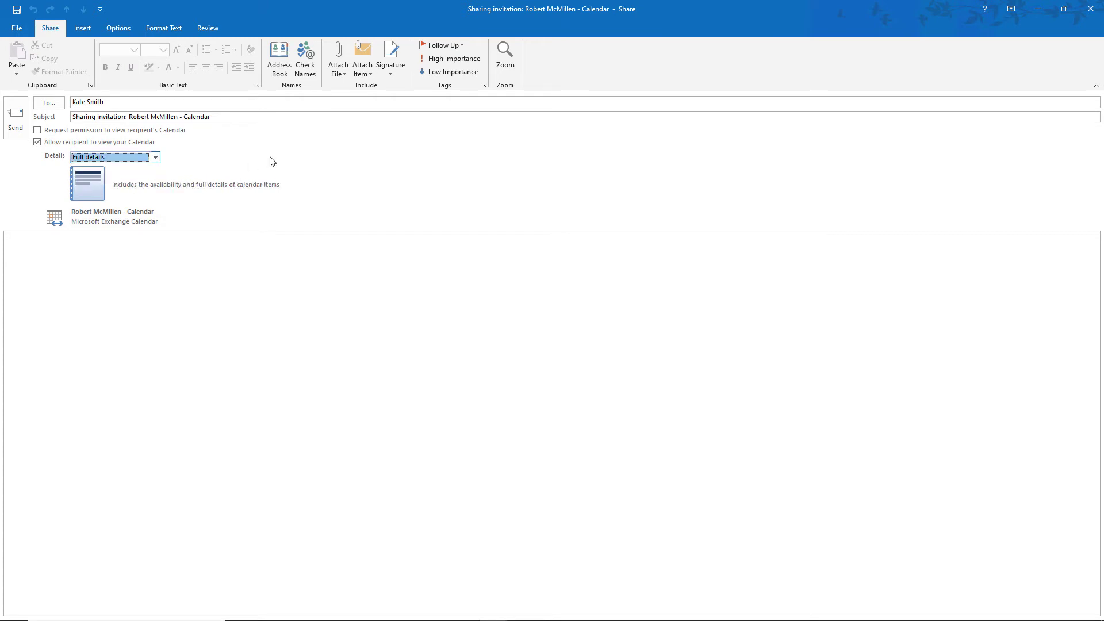
click(19, 124)
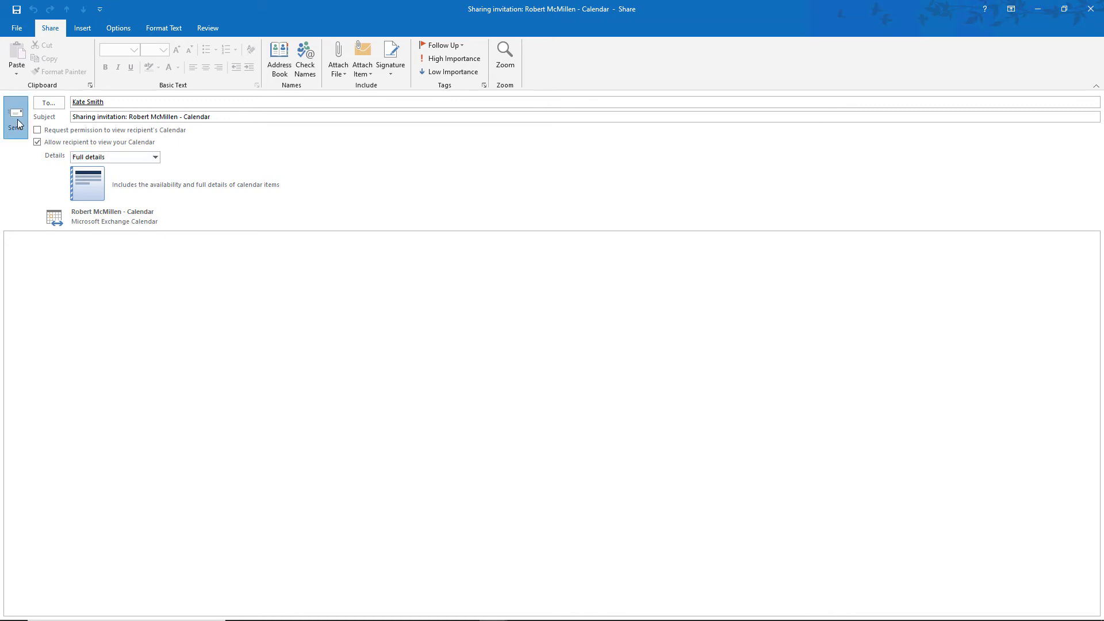
click(568, 344)
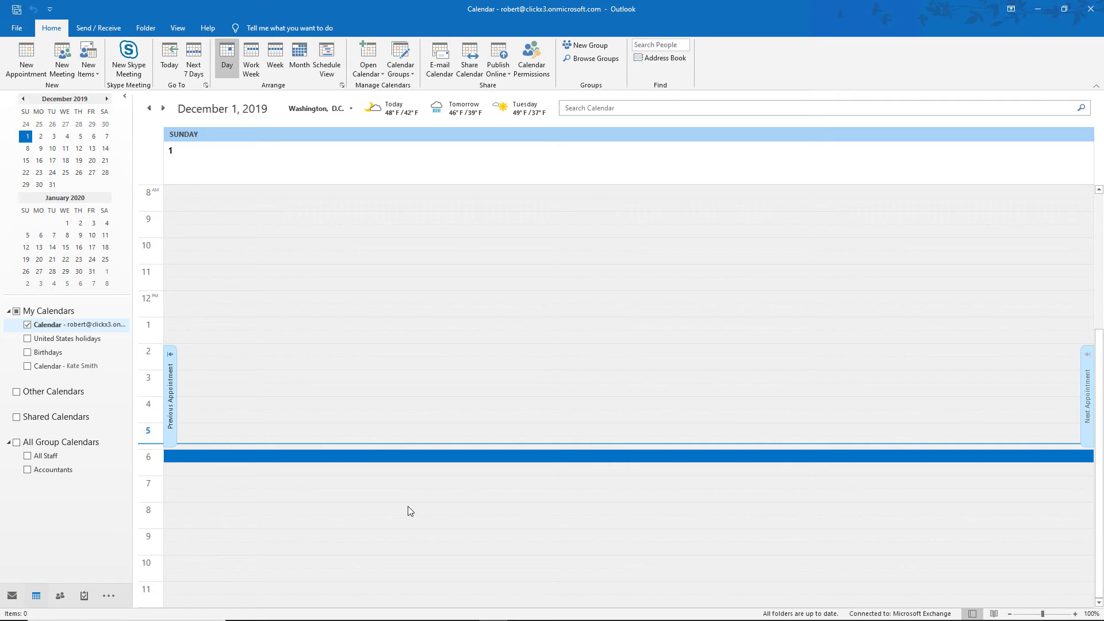
- Accept the Sharing invitation email in the web mailbox and go to the Calendar
key(alt+Tab)
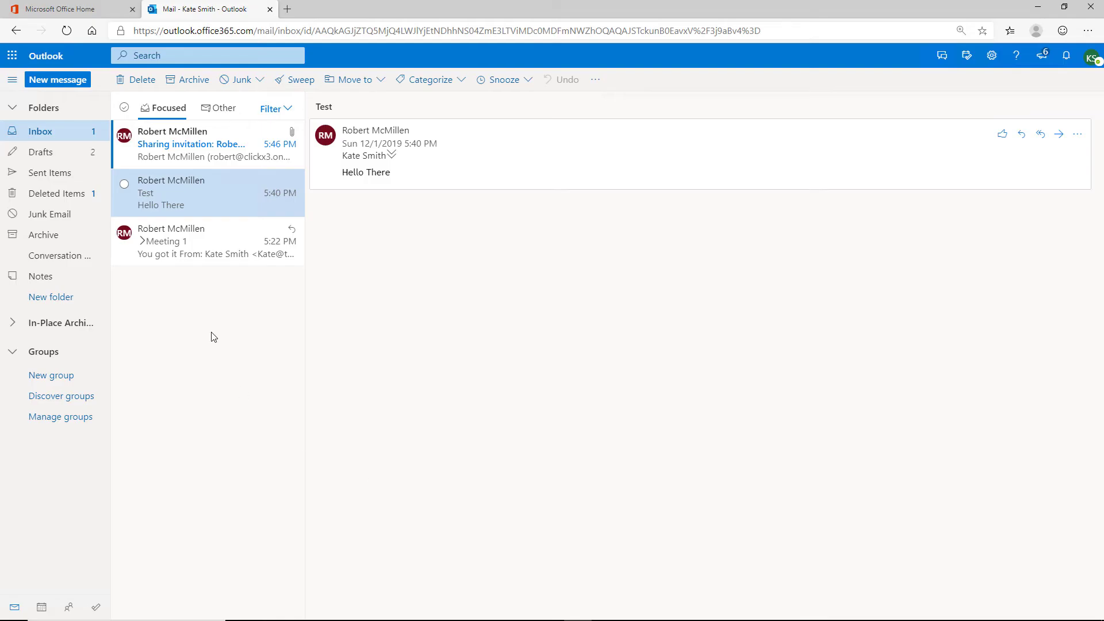
click(203, 145)
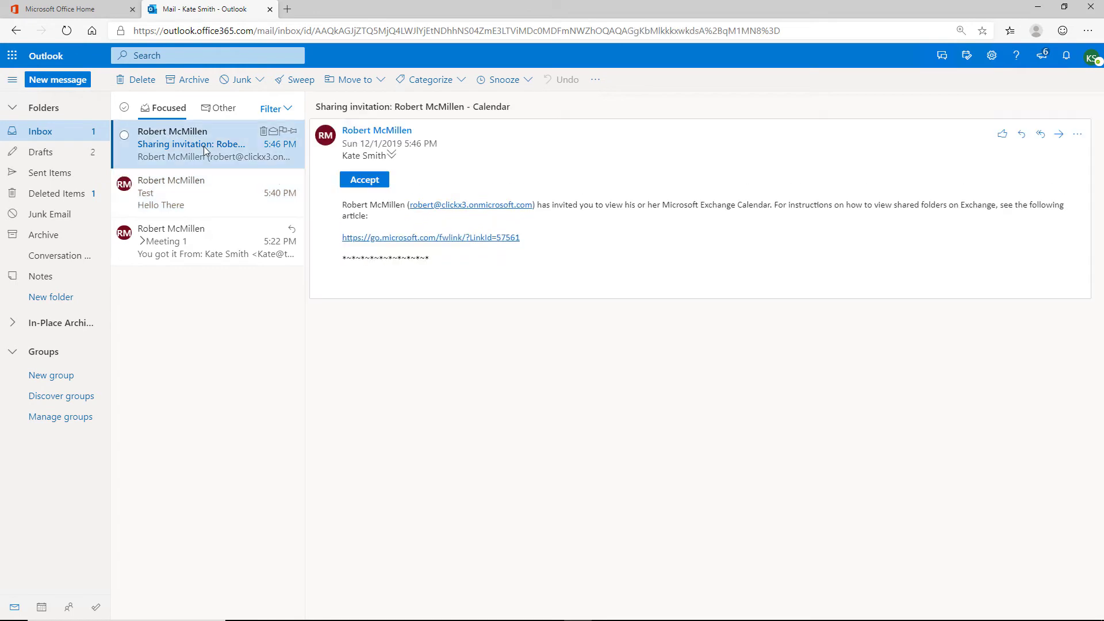
click(357, 181)
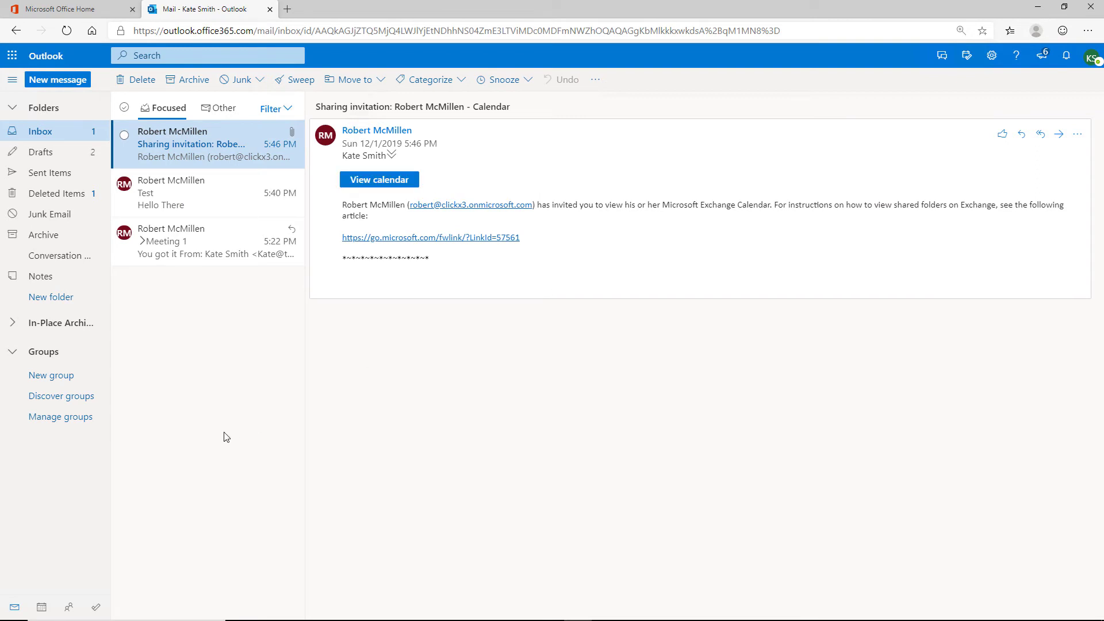
click(40, 609)
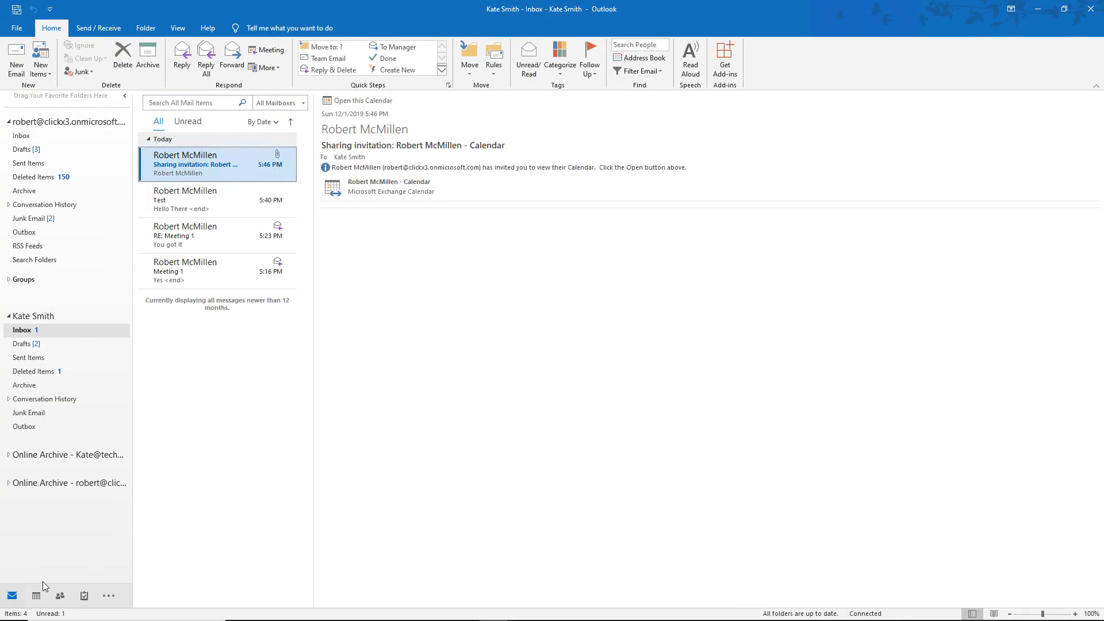
- Create a 'Meeting in conference room' appointment at 6 PM on Wednesday, December 4, 2019
click(34, 595)
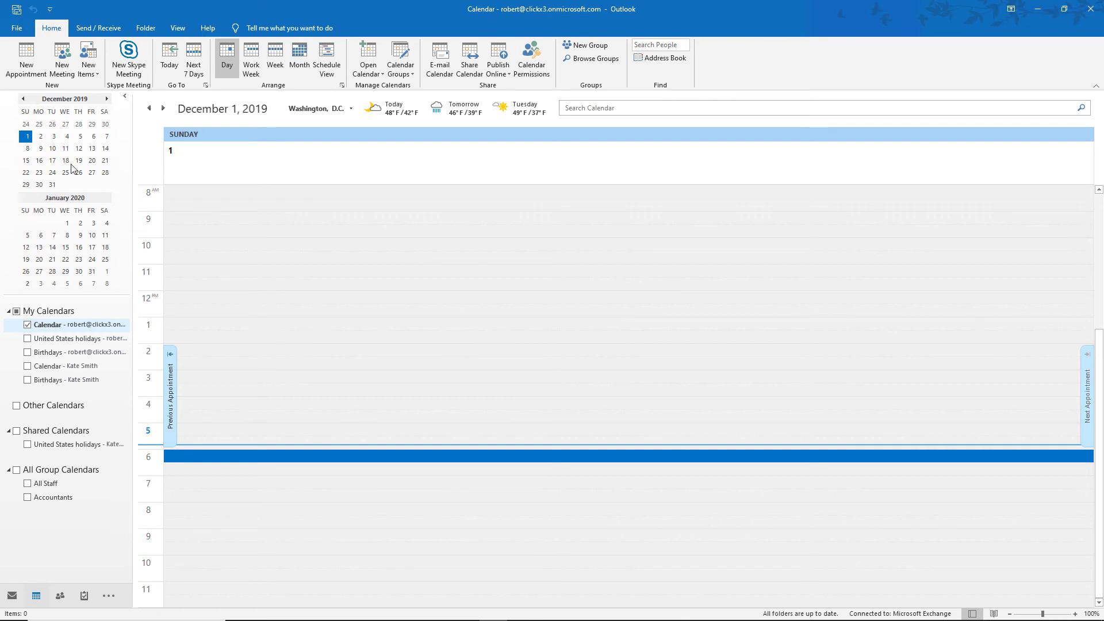
click(67, 137)
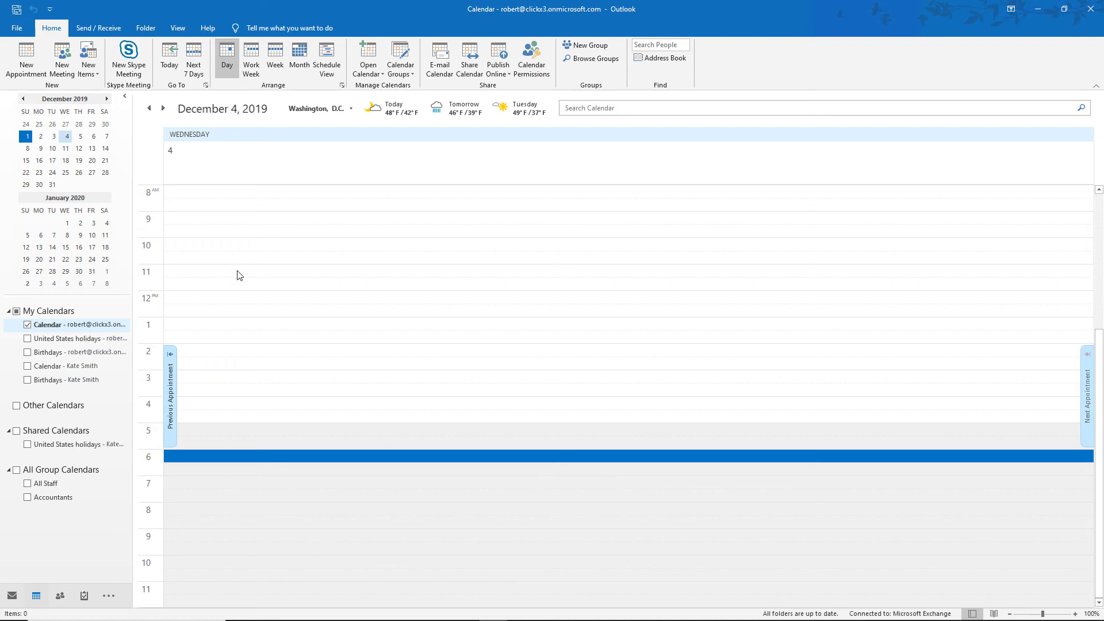
click(26, 70)
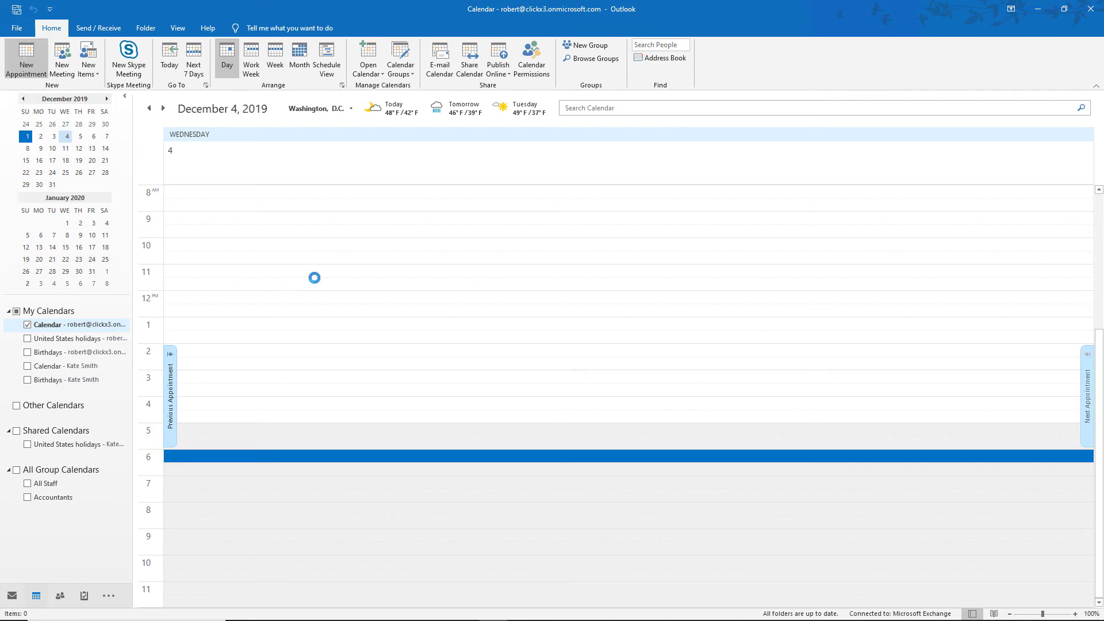
text(Meeting in conference room)
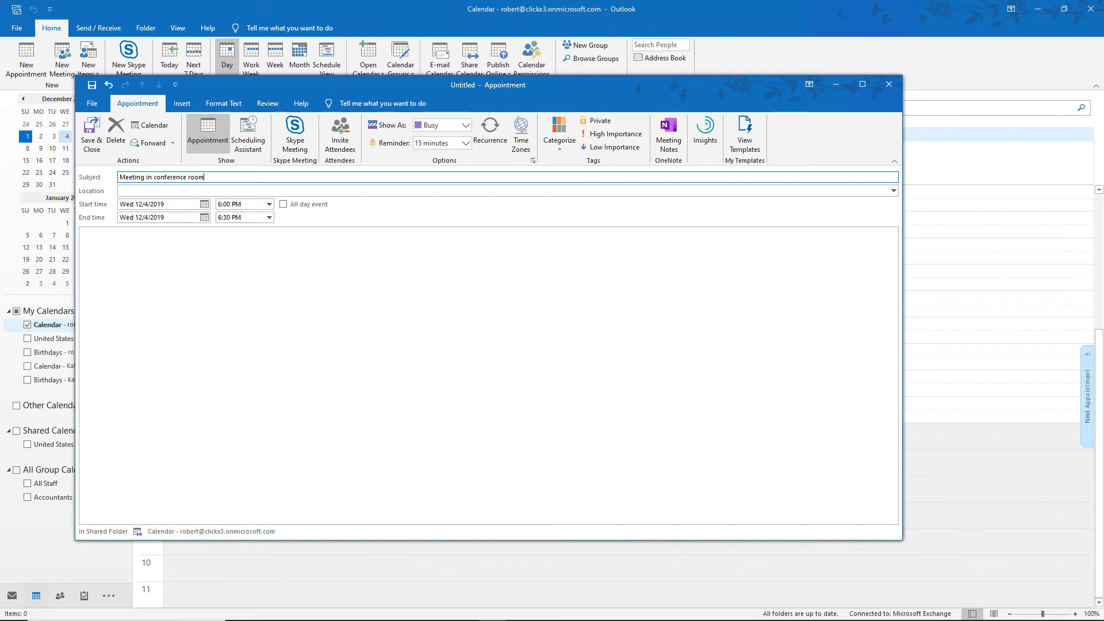
click(91, 134)
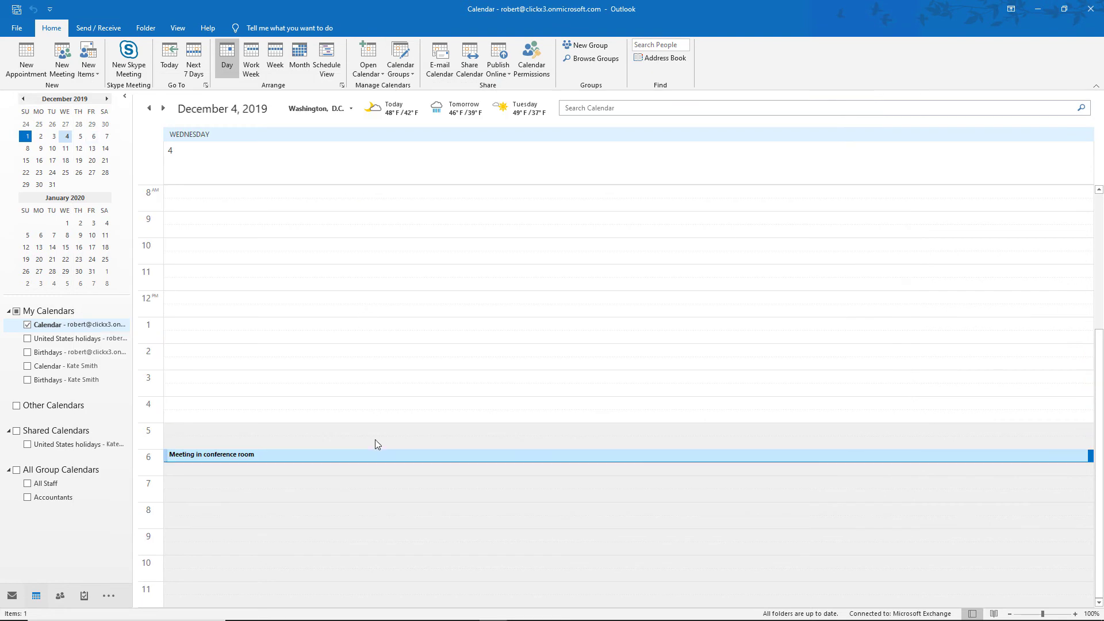
- Toggle the shared calendar under People's calendars off and on to verify the 6p meeting
click(1037, 9)
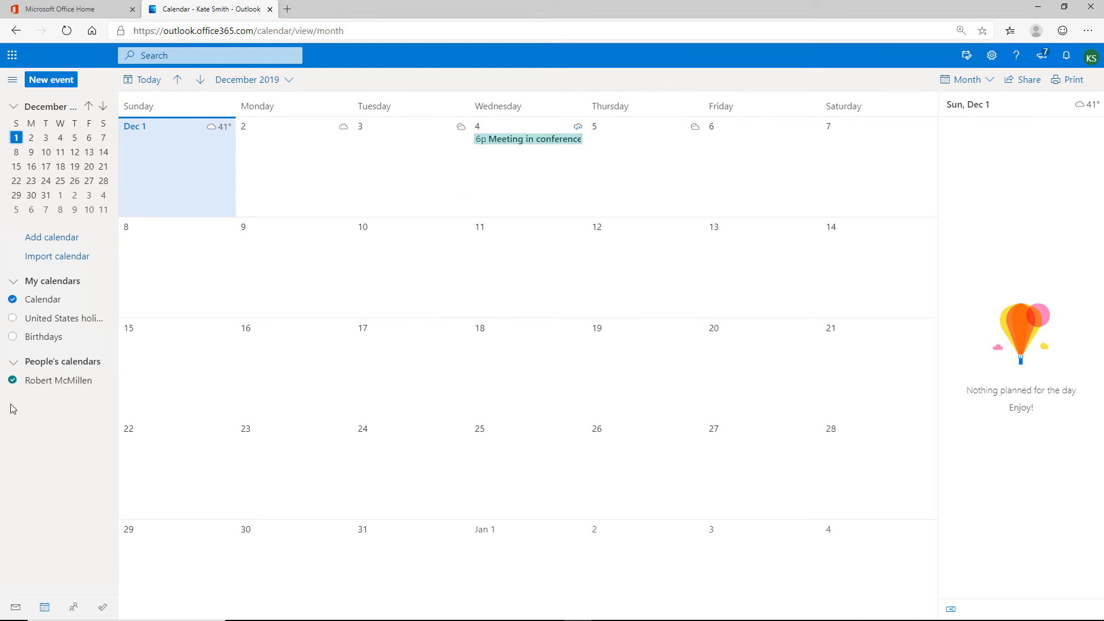
click(12, 383)
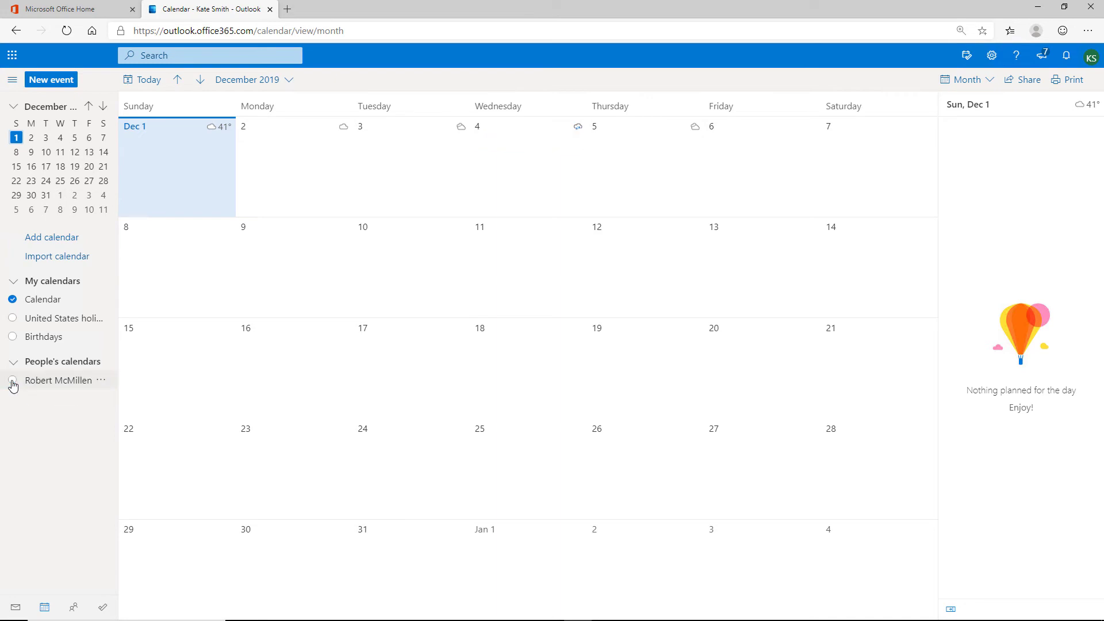
click(13, 382)
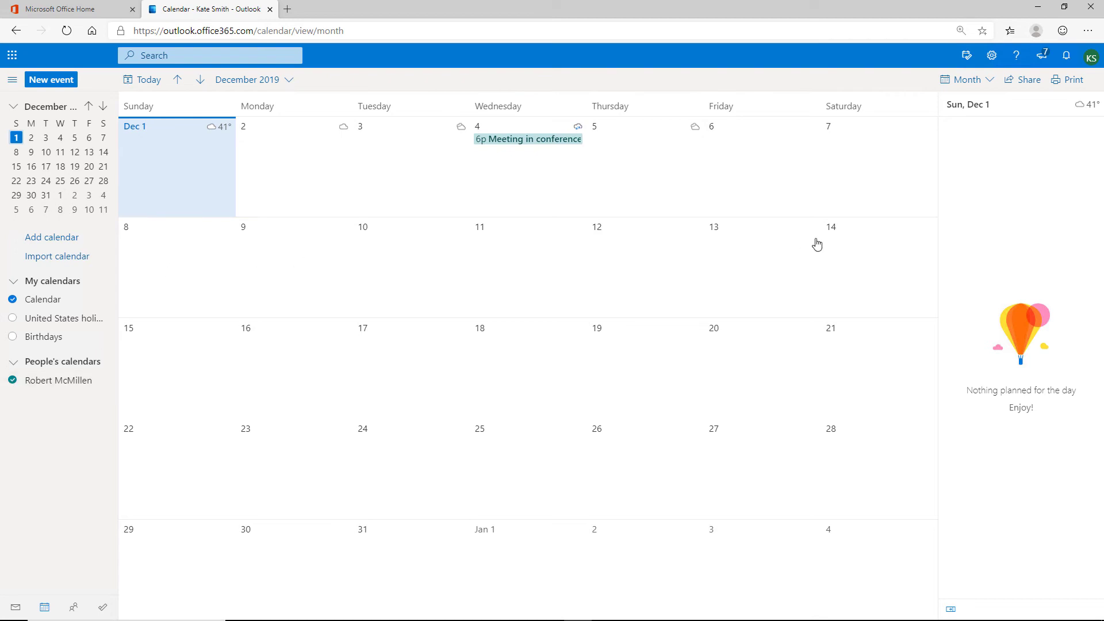
- Share the calendar with the colleague and give People in my organization Can edit access
click(1024, 81)
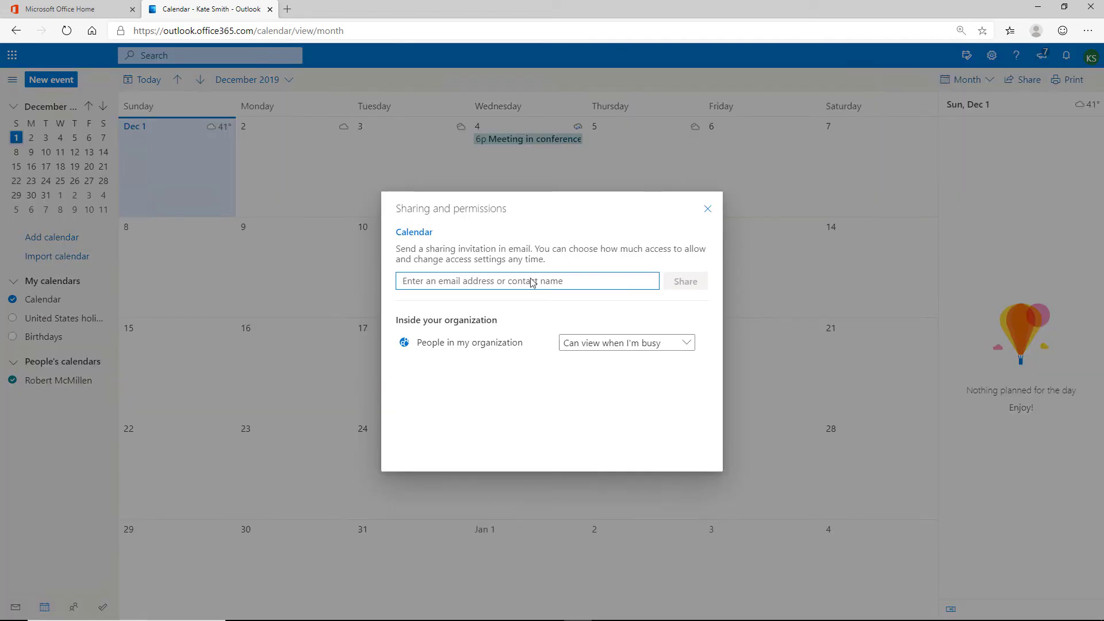
click(470, 280)
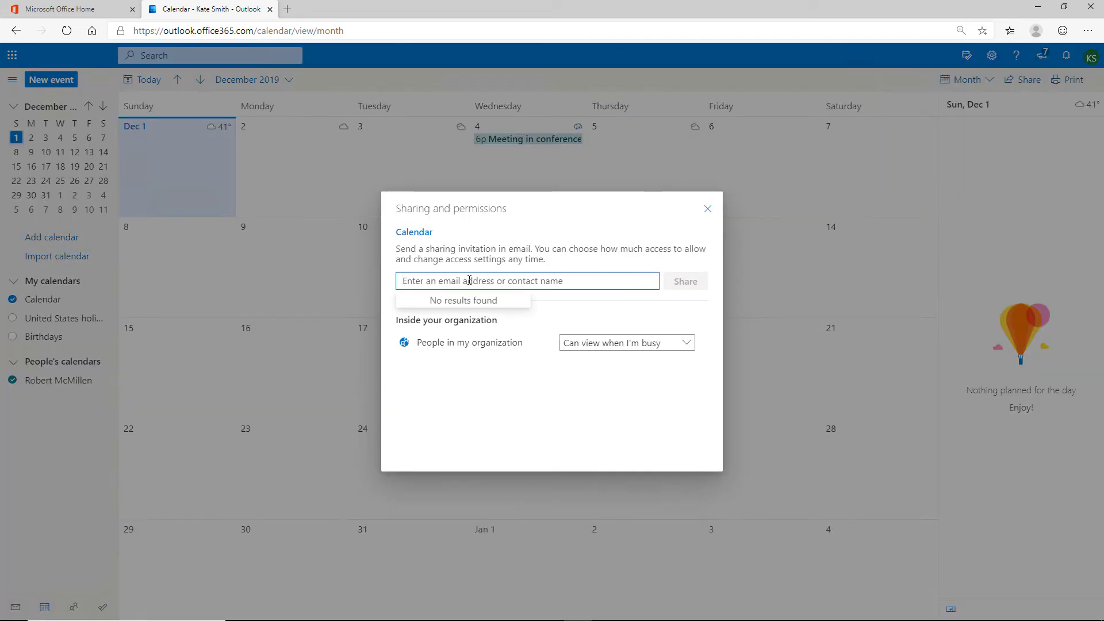
text(Robert McMillen)
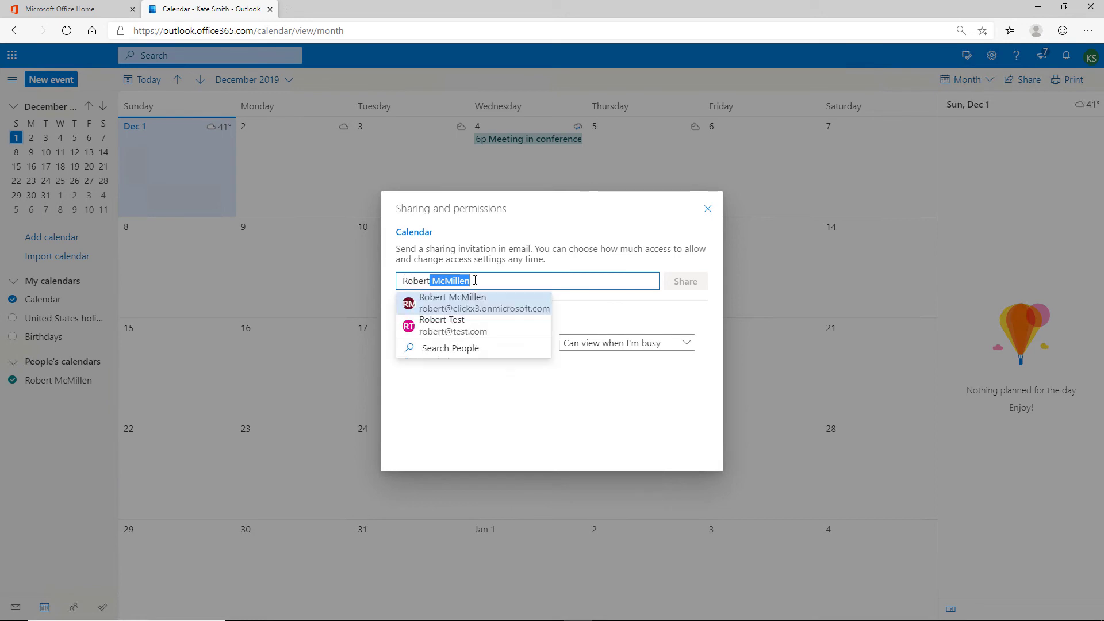
click(490, 306)
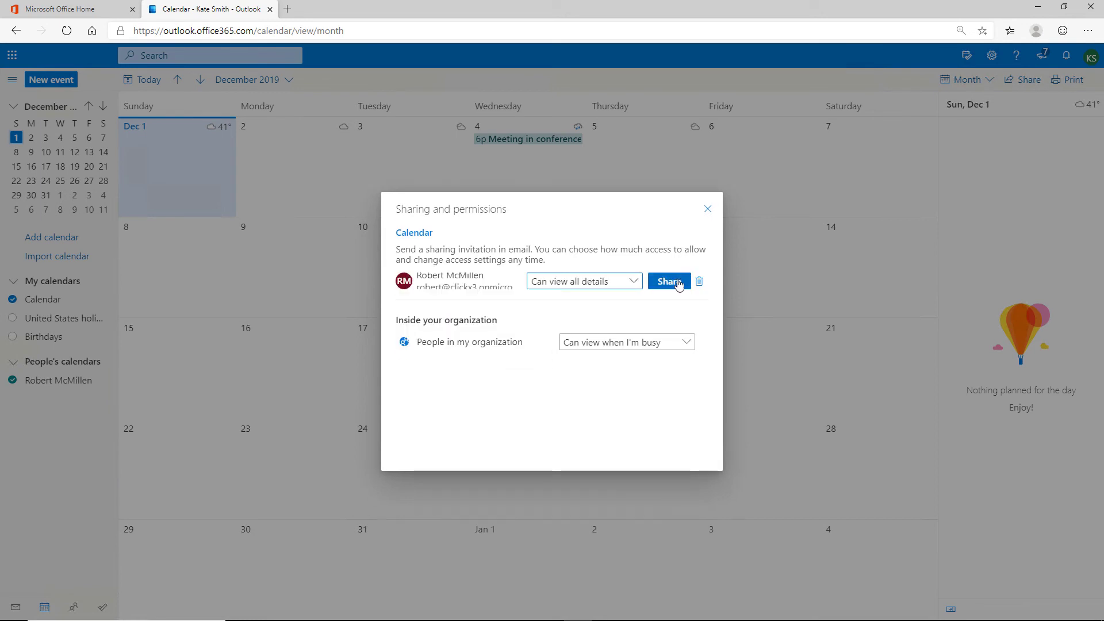
click(653, 345)
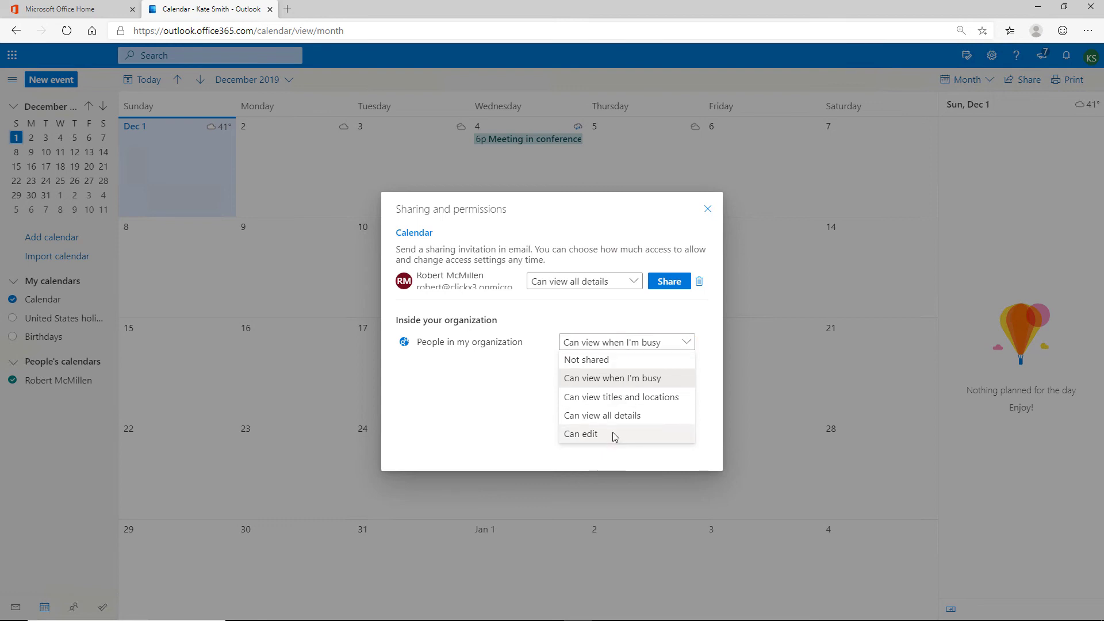
click(614, 436)
click(674, 288)
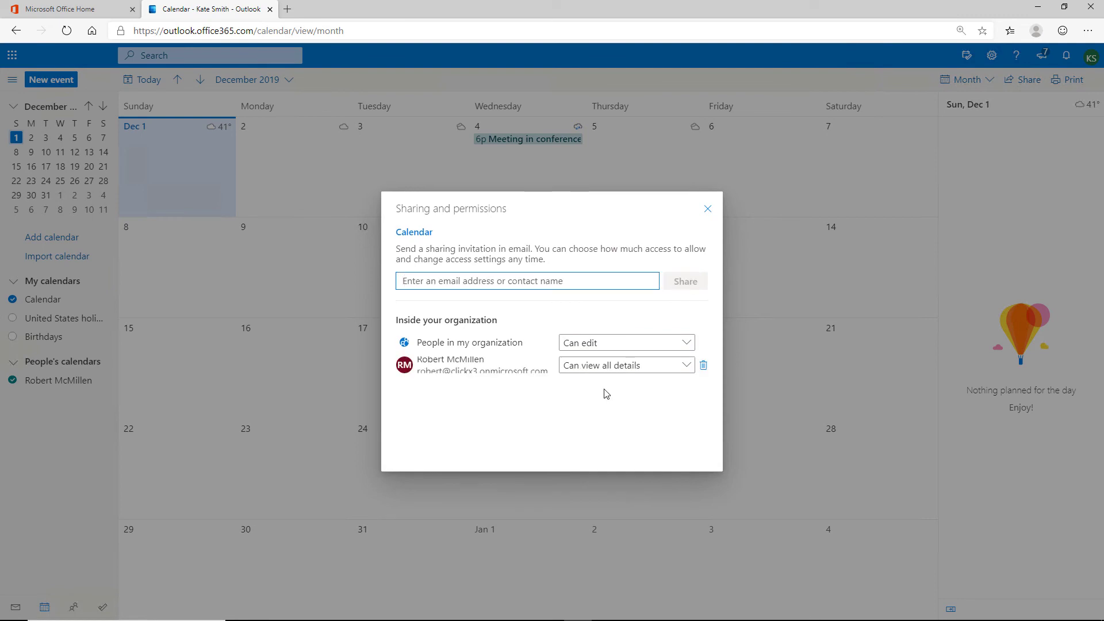
click(708, 210)
- In desktop Outlook, add the colleague's calendar to Shared Calendars from the Address Book
mouse_move(458, 610)
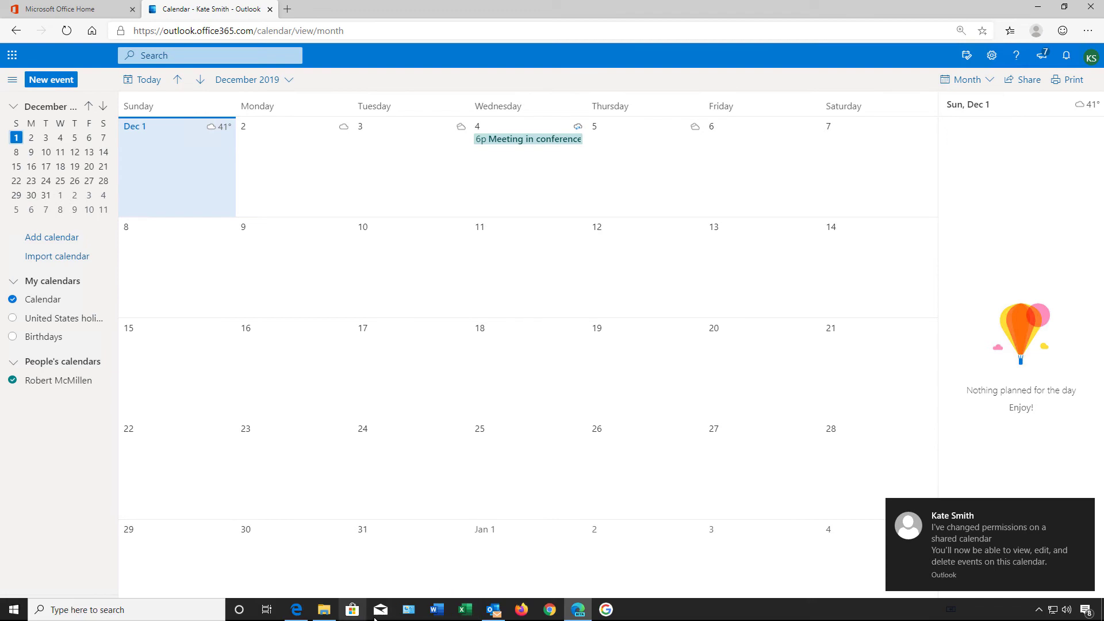
click(493, 609)
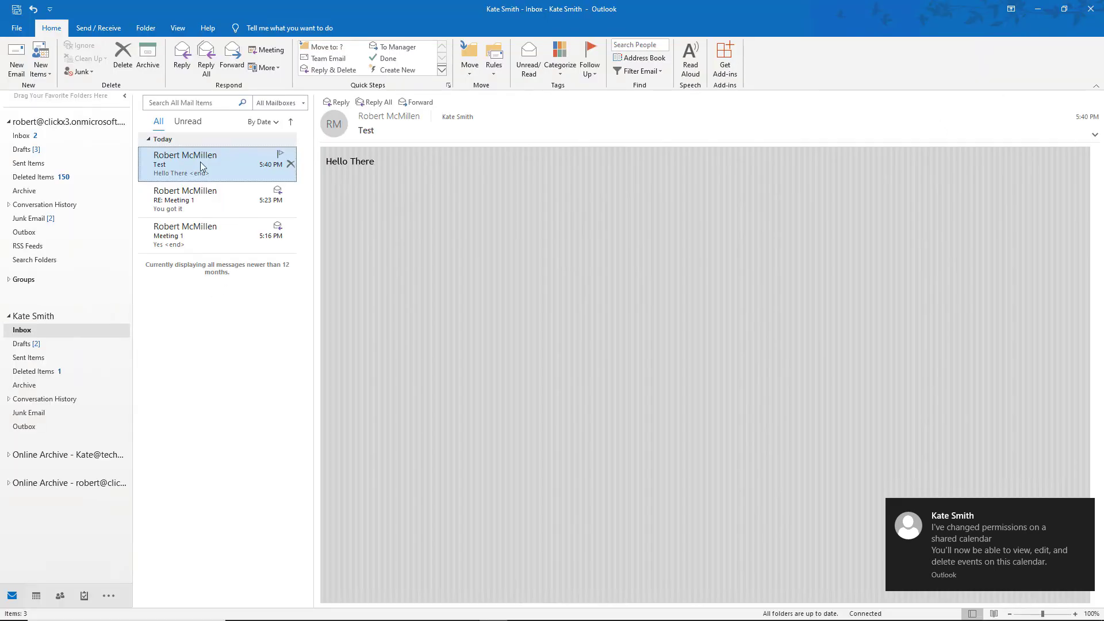
click(35, 597)
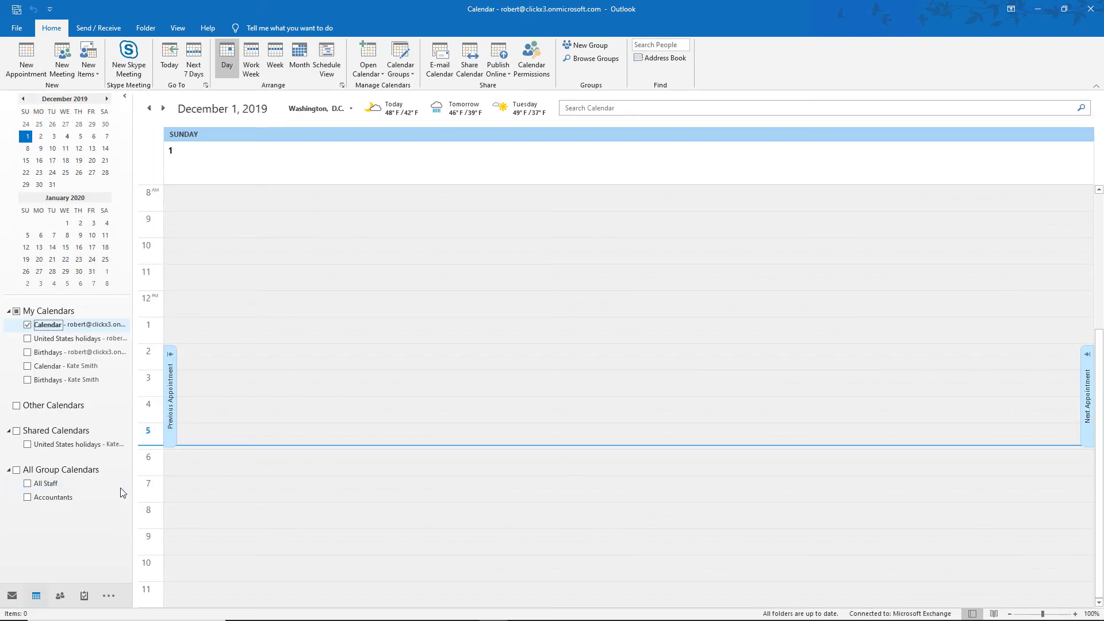
right_click(70, 436)
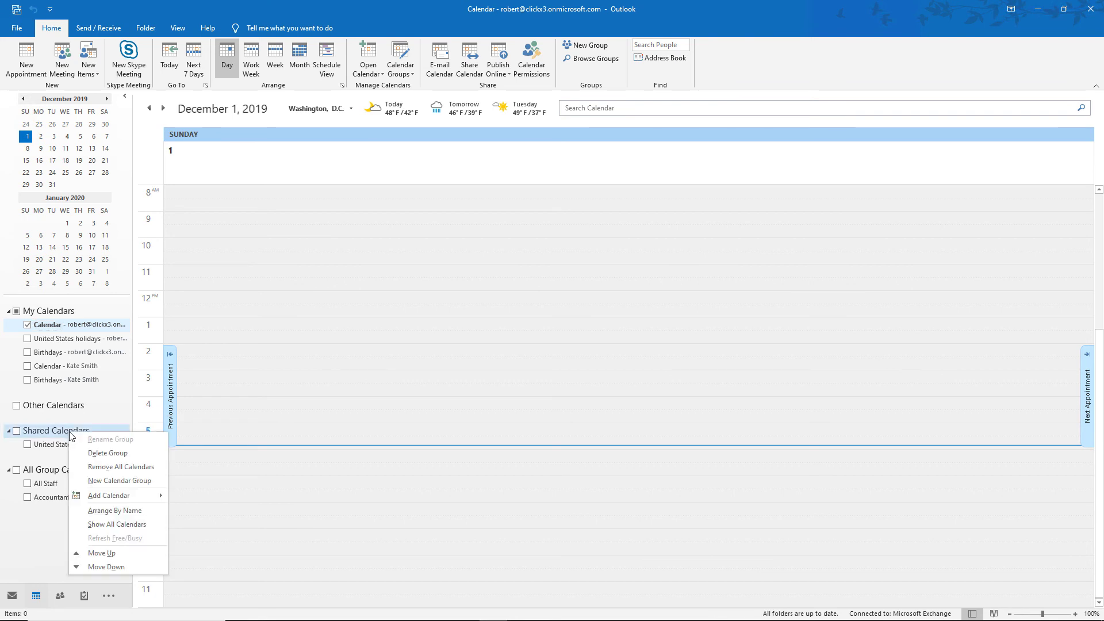
mouse_move(132, 499)
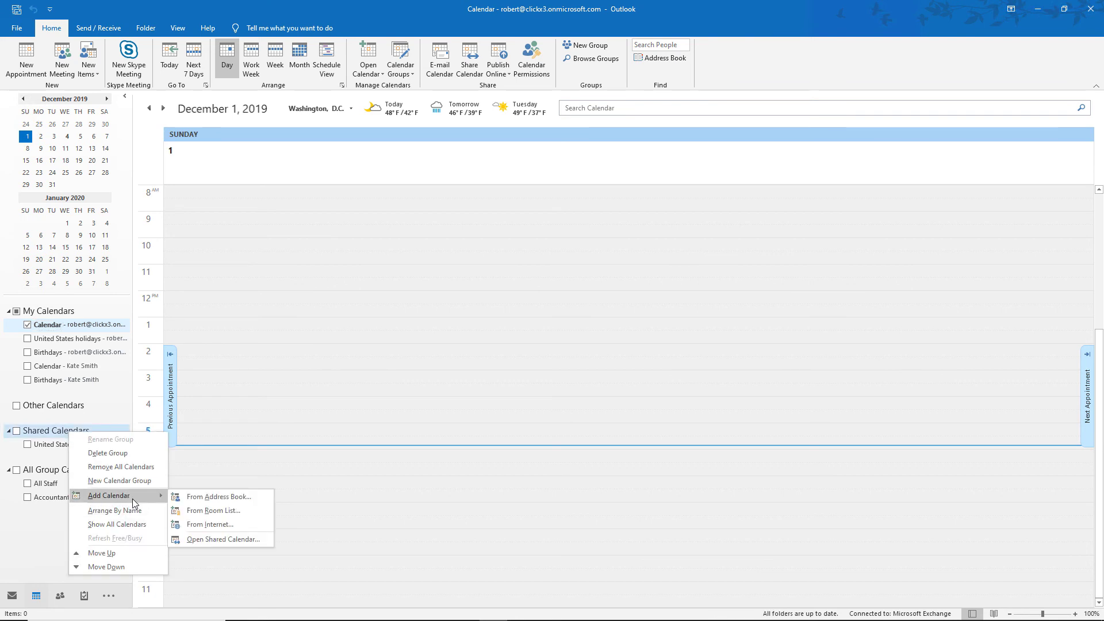
click(204, 499)
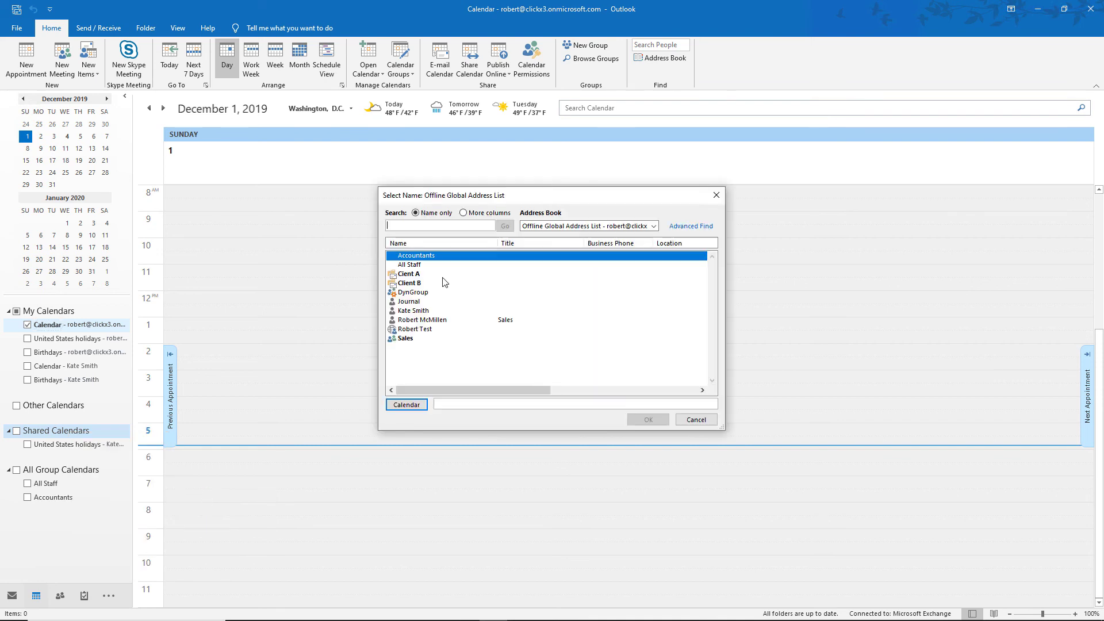
click(427, 312)
double_click(457, 311)
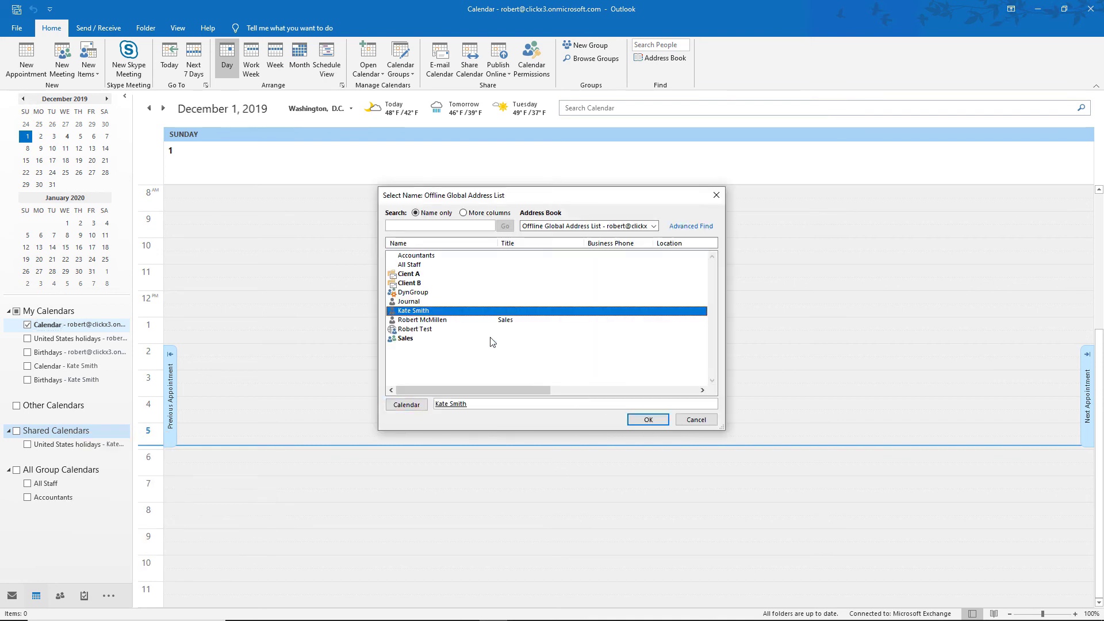
click(640, 420)
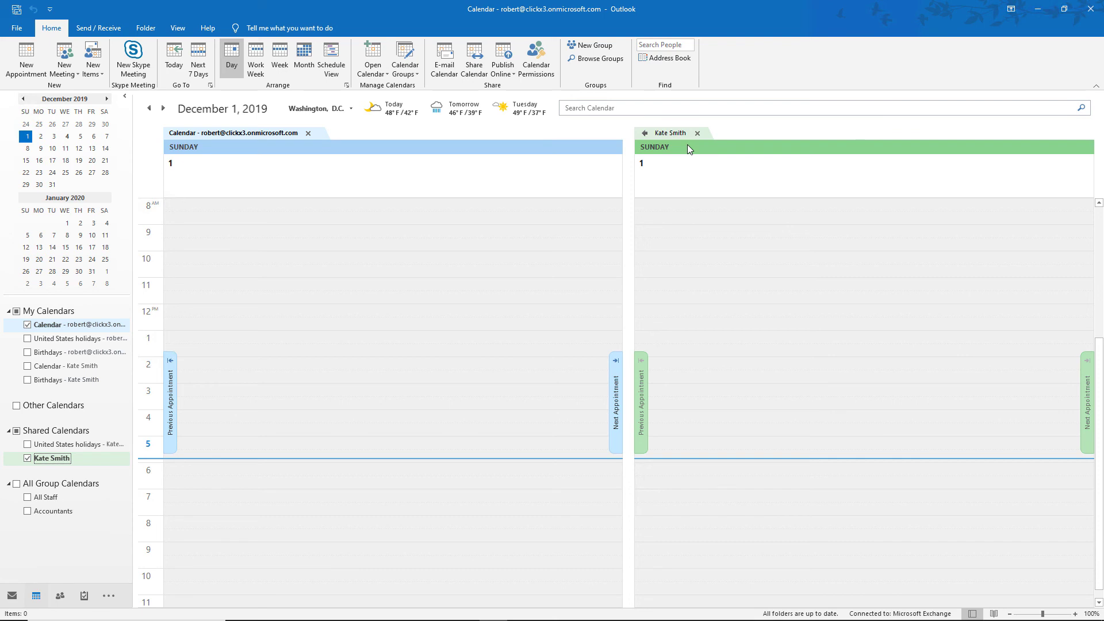
- Show December 4 with both calendars side by side, then go back to the web calendar
click(66, 136)
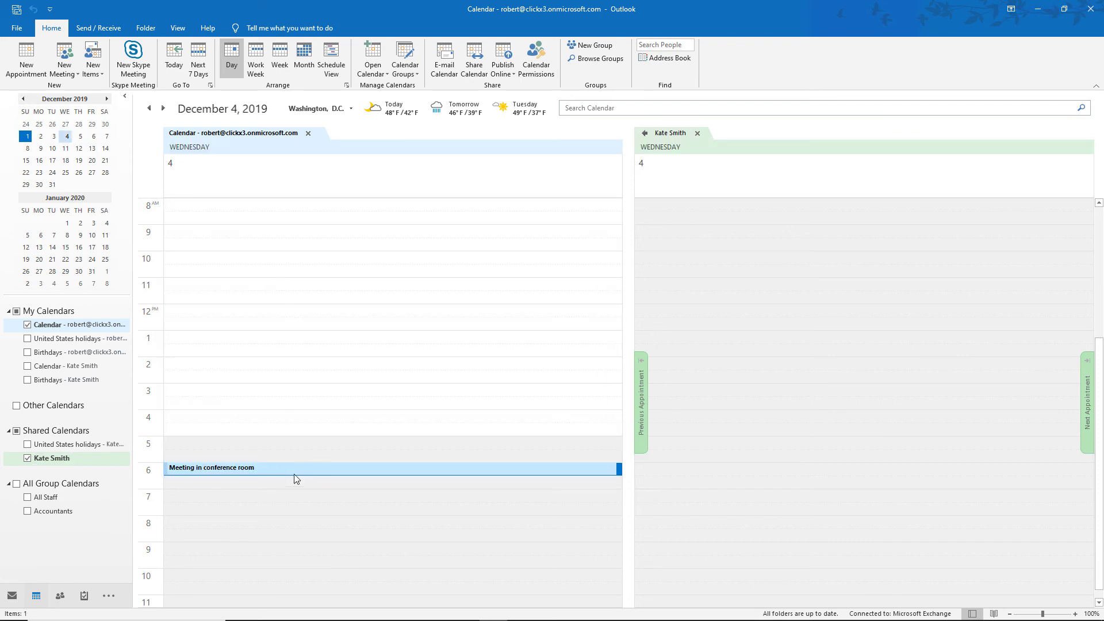
mouse_move(294, 473)
mouse_move(457, 617)
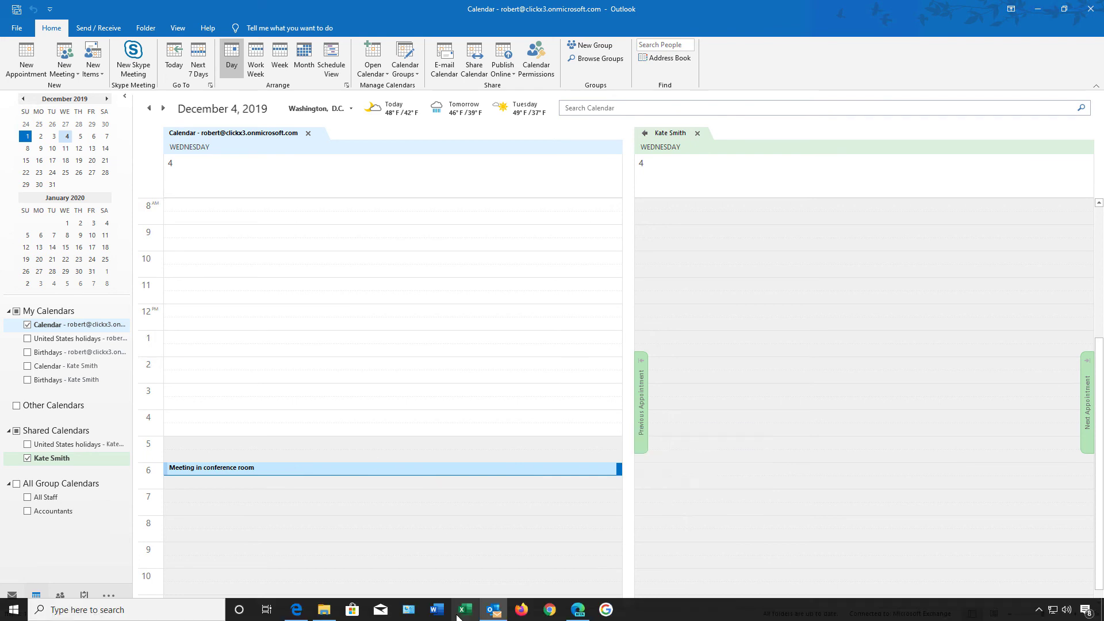
mouse_move(493, 616)
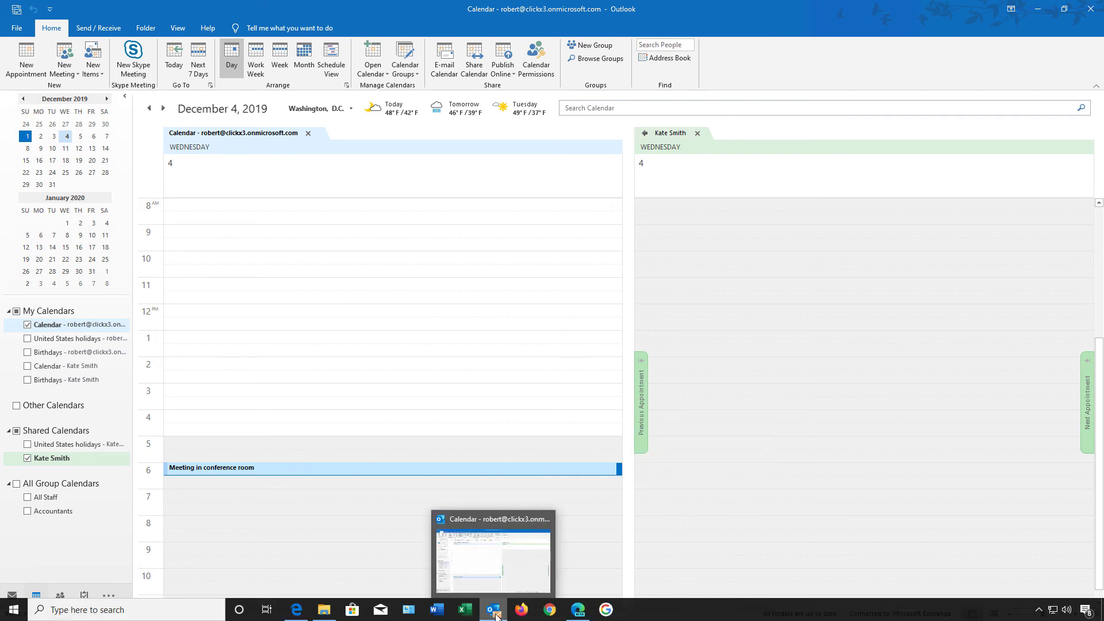
click(462, 508)
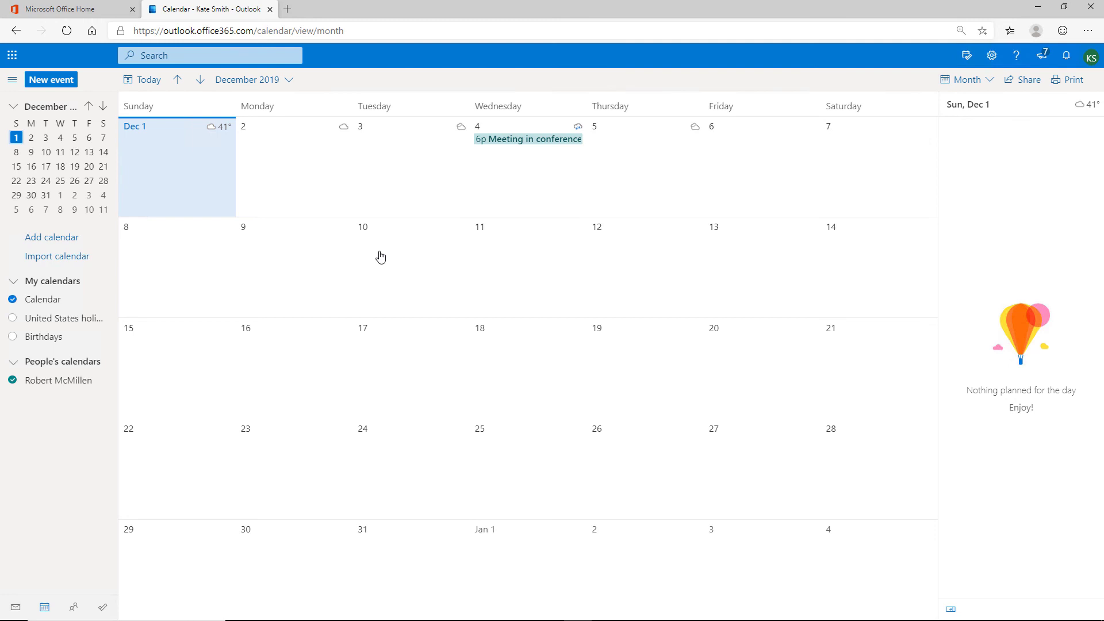
- Save a 'Meeting in Conference room 2' event at 8:00–8:30 AM on December 4
click(543, 175)
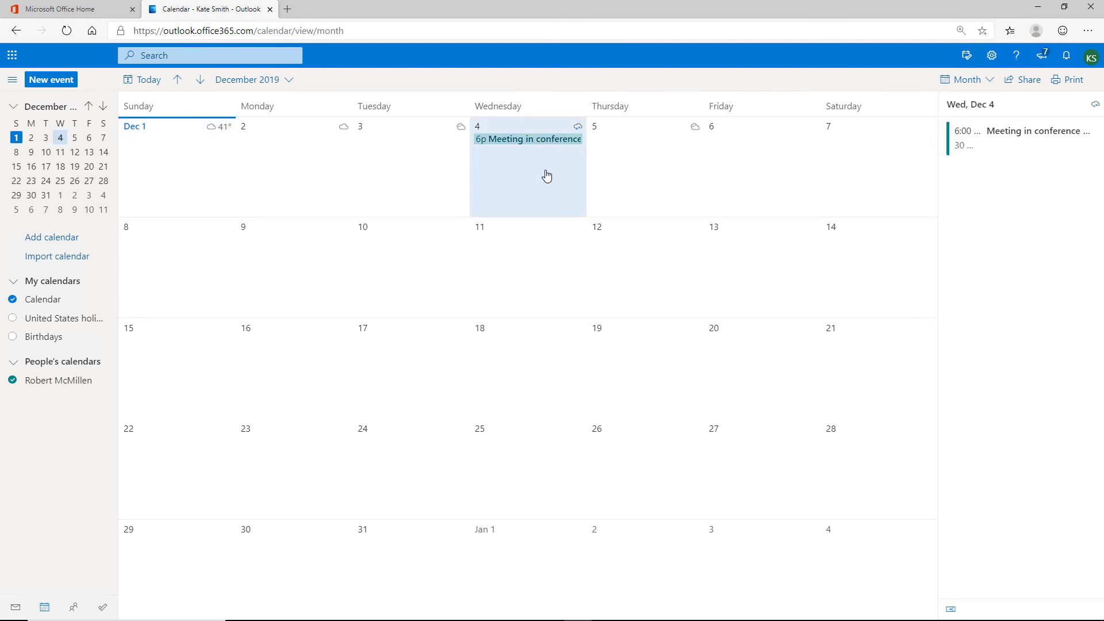
click(44, 82)
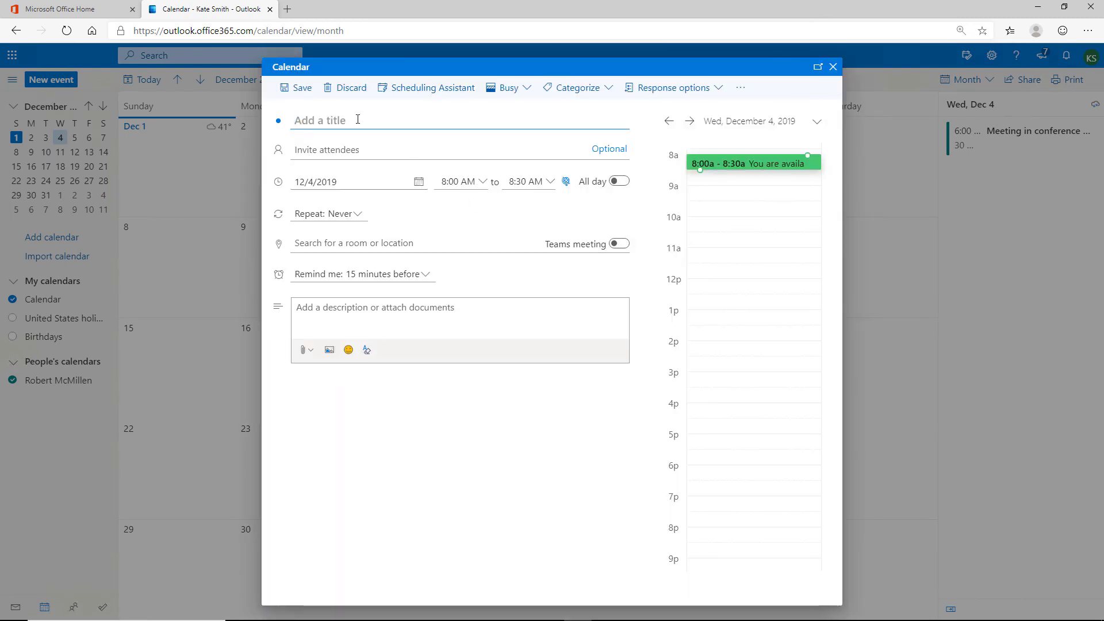
text(Meeti)
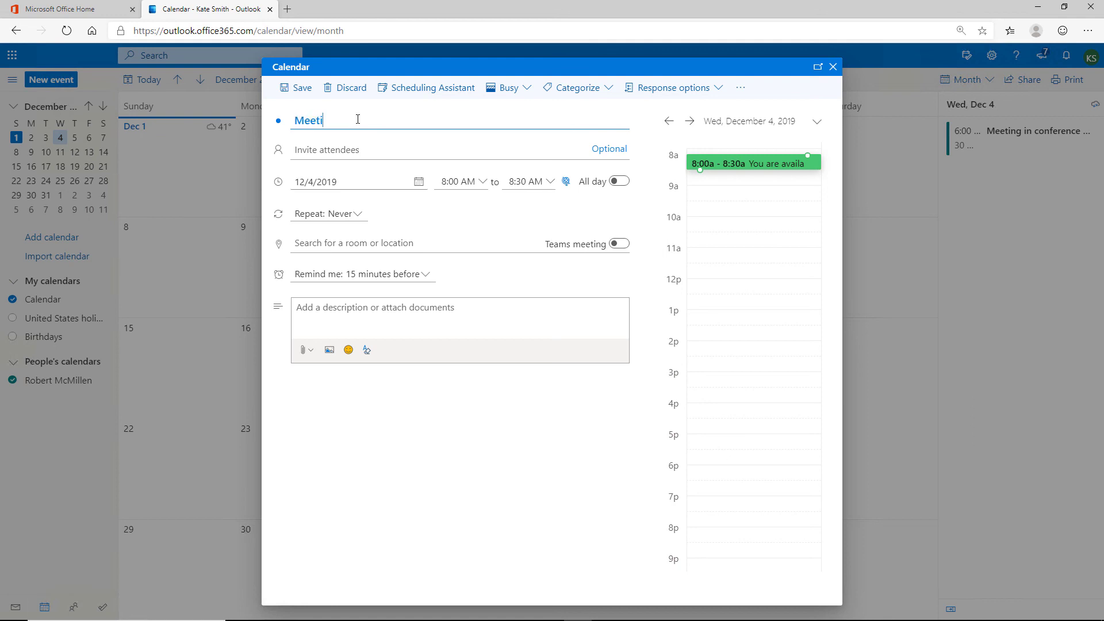
text(ng in Conference room 2)
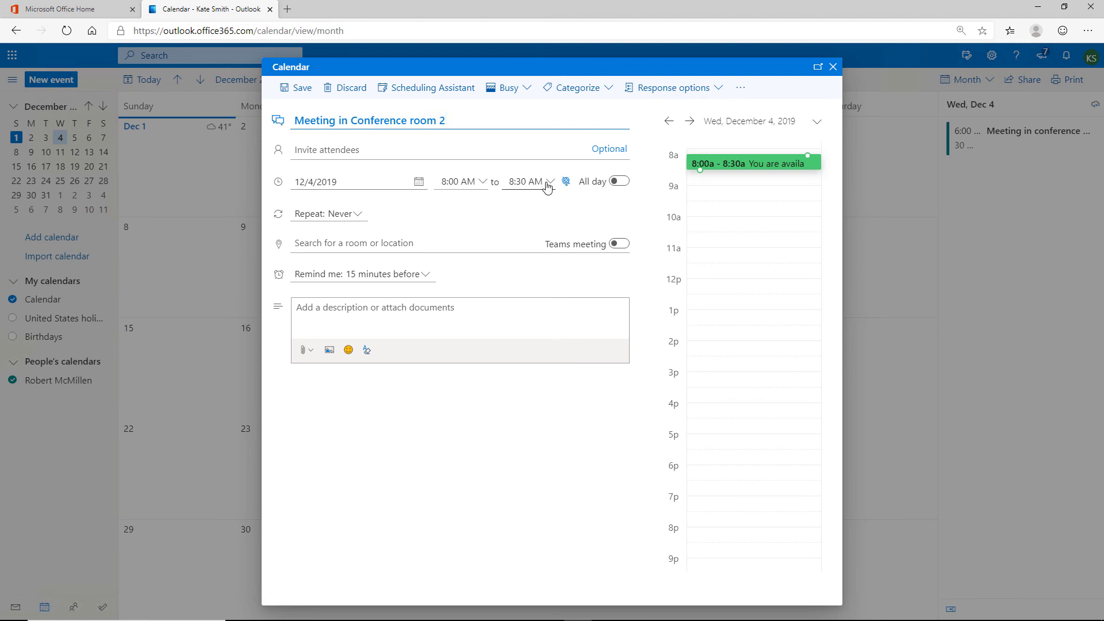
click(296, 91)
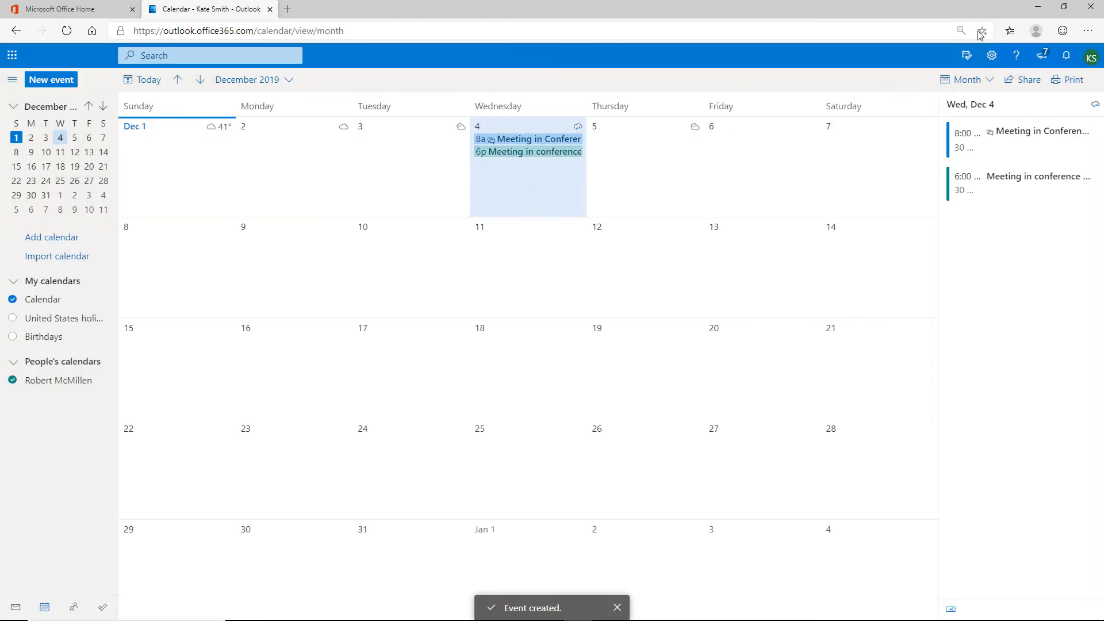
- Switch to desktop Outlook and check 'Meeting in Conference room 2' in the colleague's calendar column
click(1039, 10)
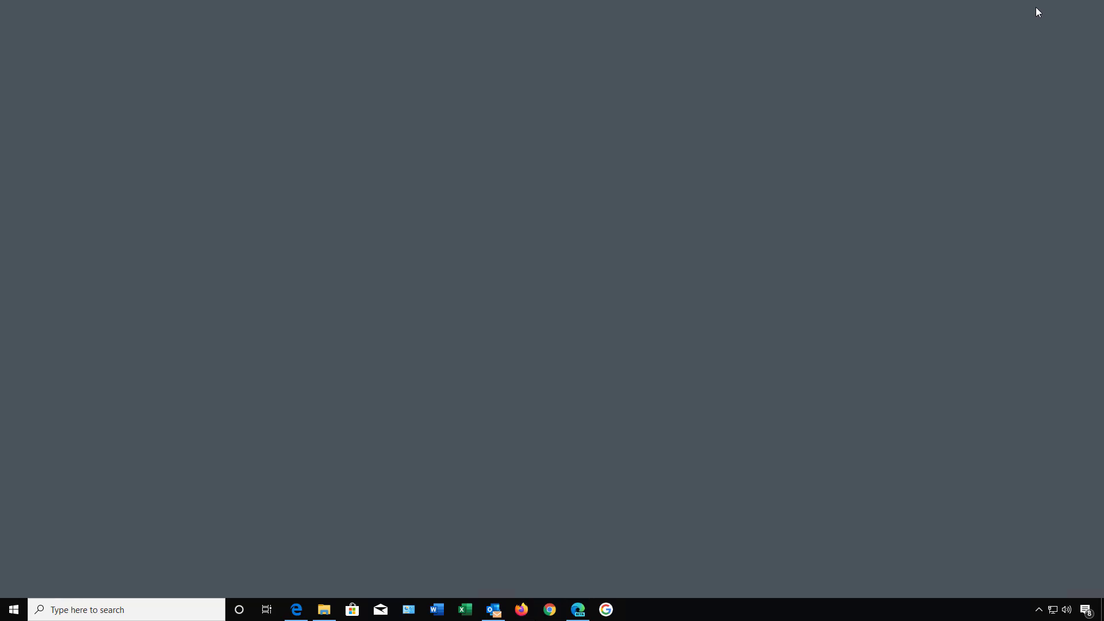
click(493, 610)
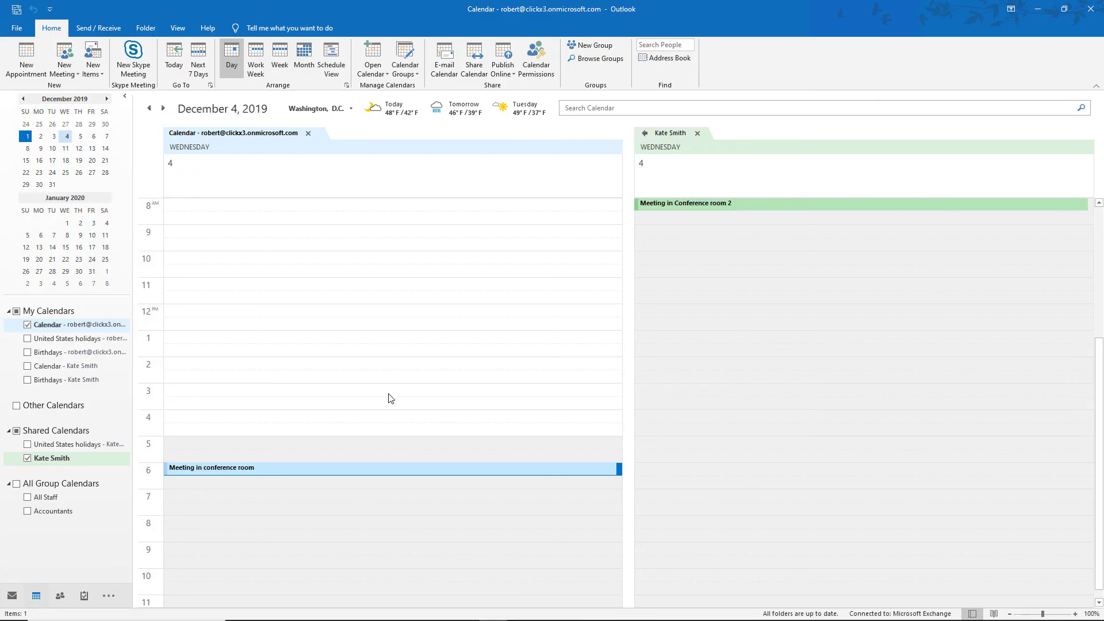
mouse_move(683, 208)
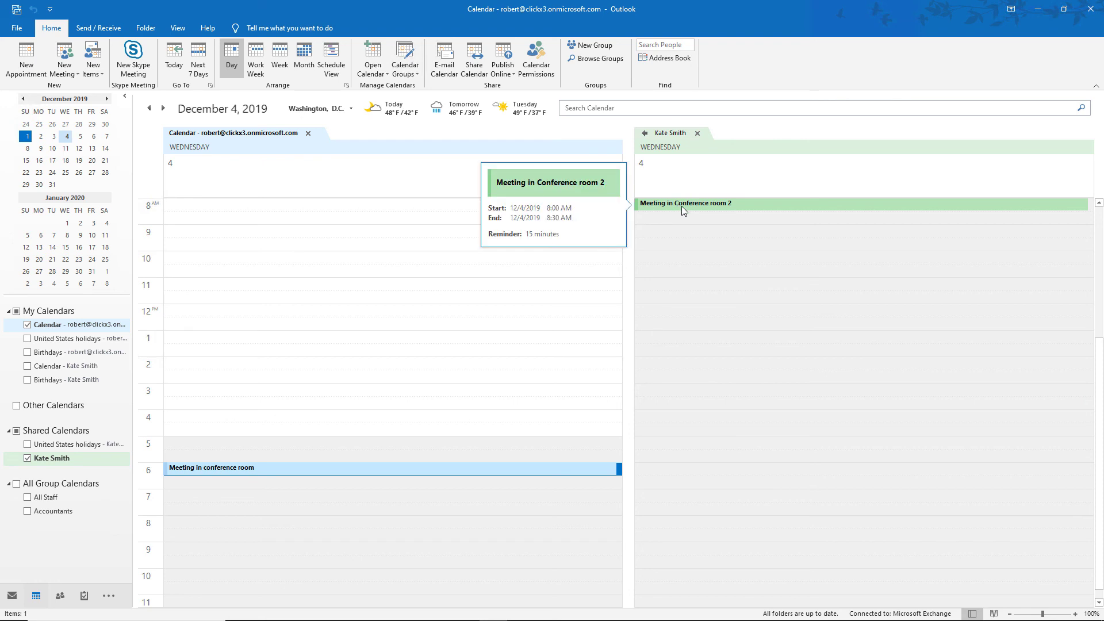